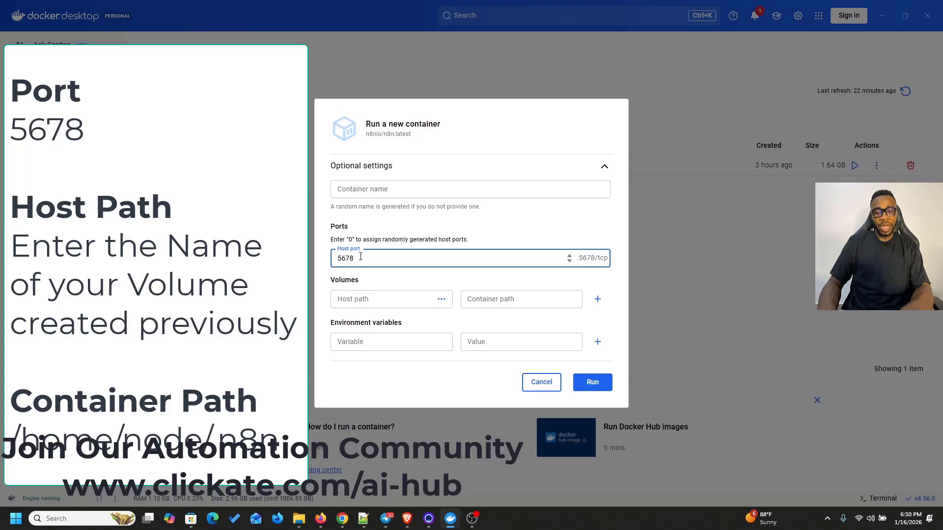
Map the volume with host path n8n001 to container path /home/node/.n8n for the new container.
left_click(382, 298)
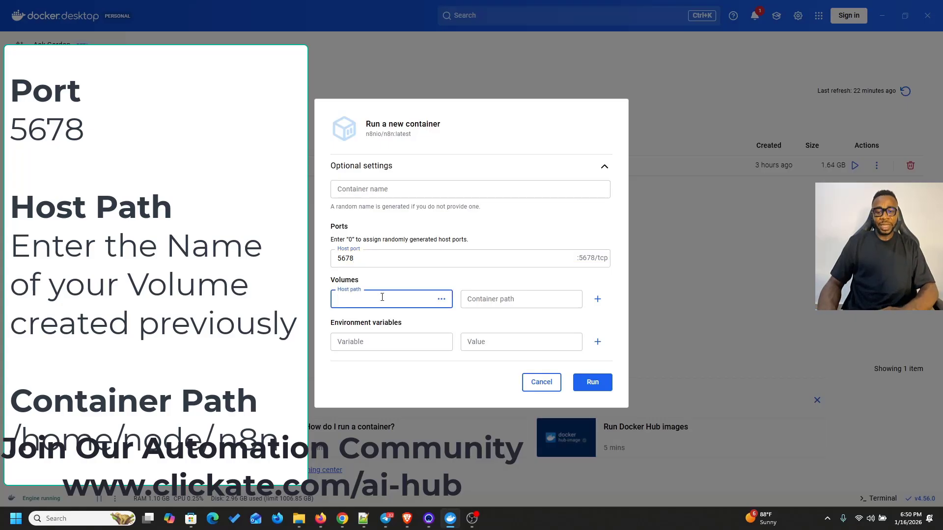
type("n8n001")
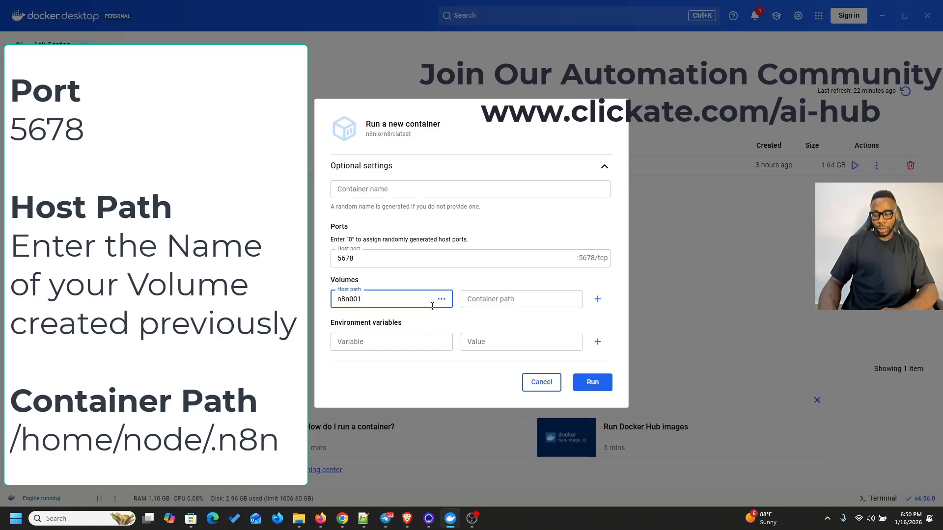
left_click(487, 301)
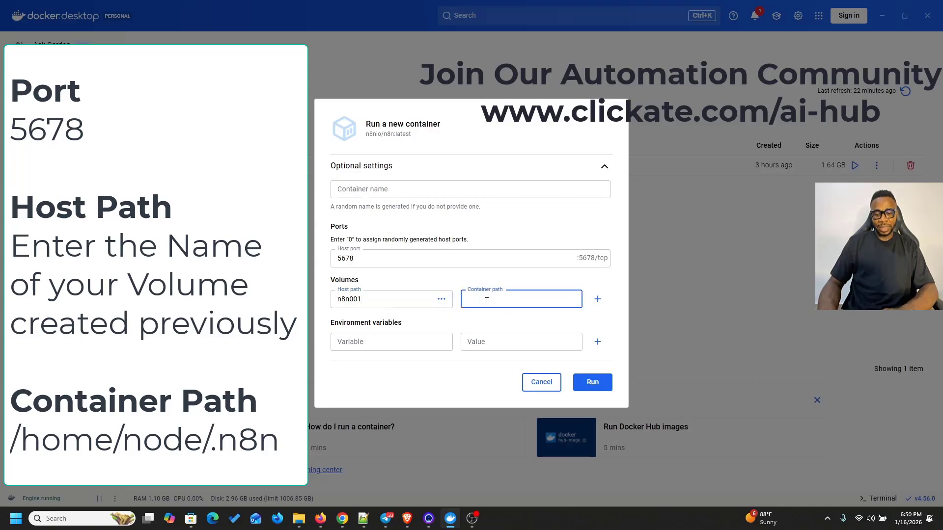
type("/")
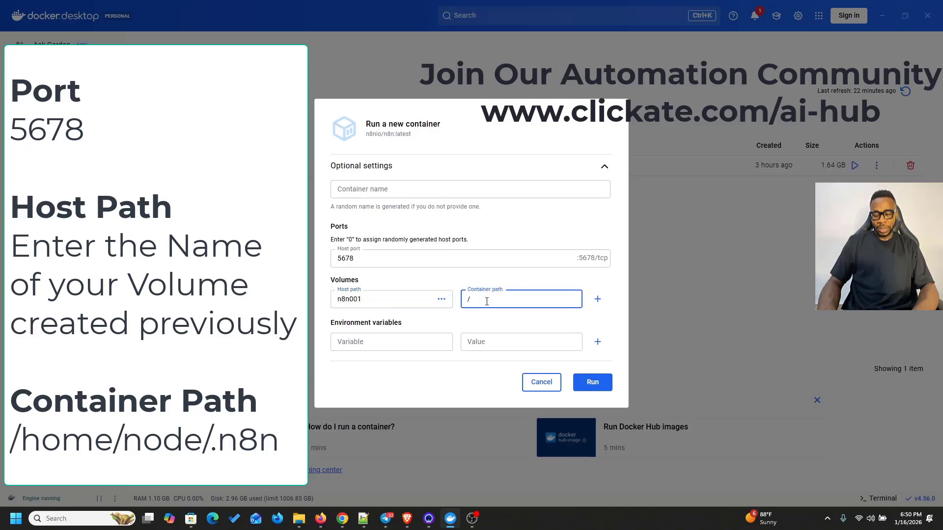
type("home")
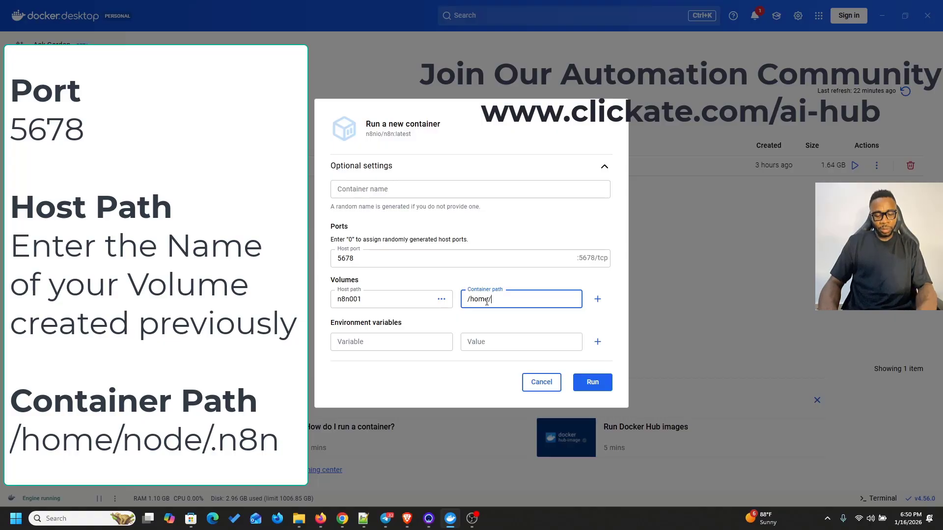
type("/node/.")
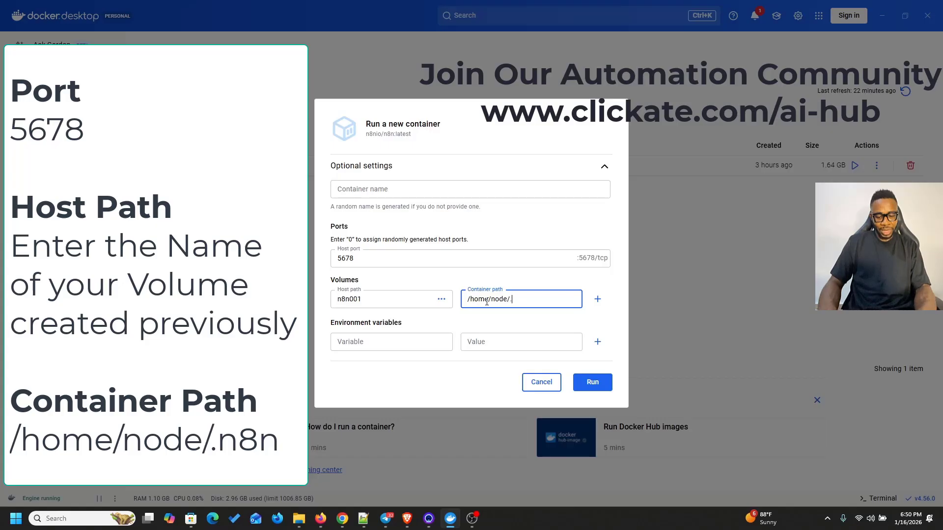
type("n8n")
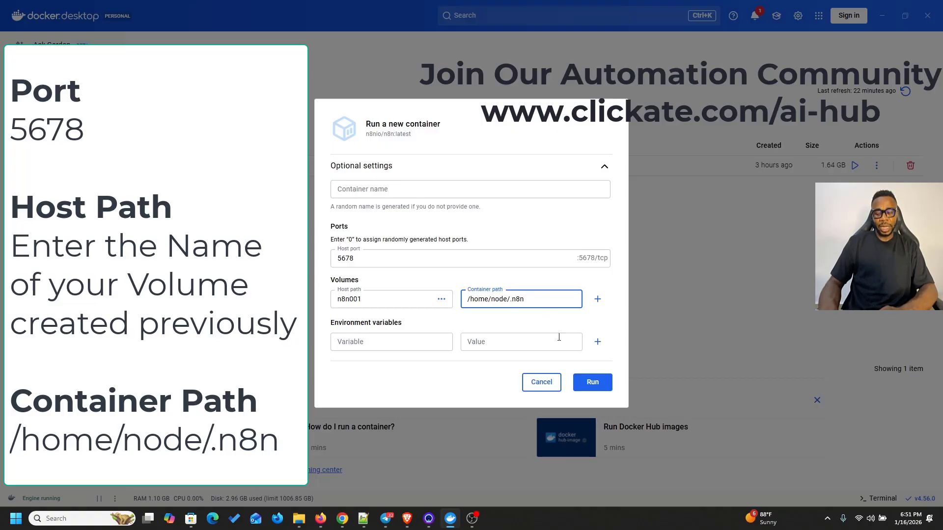
Run the n8n container and allow Docker Desktop Backend to access public and private networks.
left_click(592, 385)
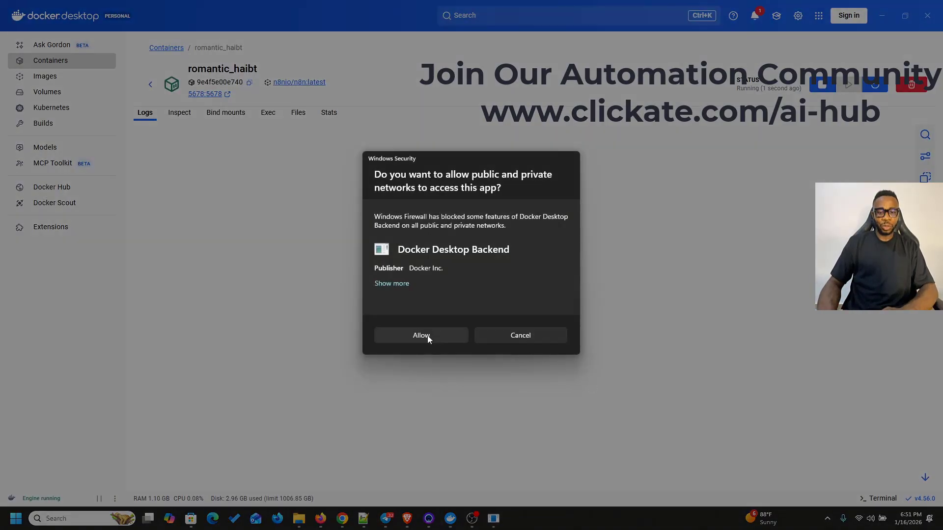
left_click(422, 336)
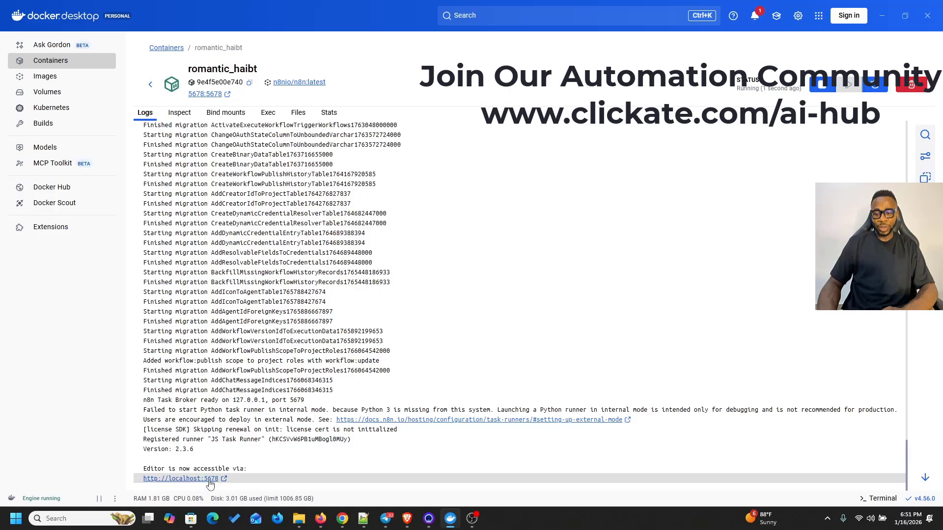
Switch to the Brave browser and open localhost:5678 in a new tab.
left_click(407, 519)
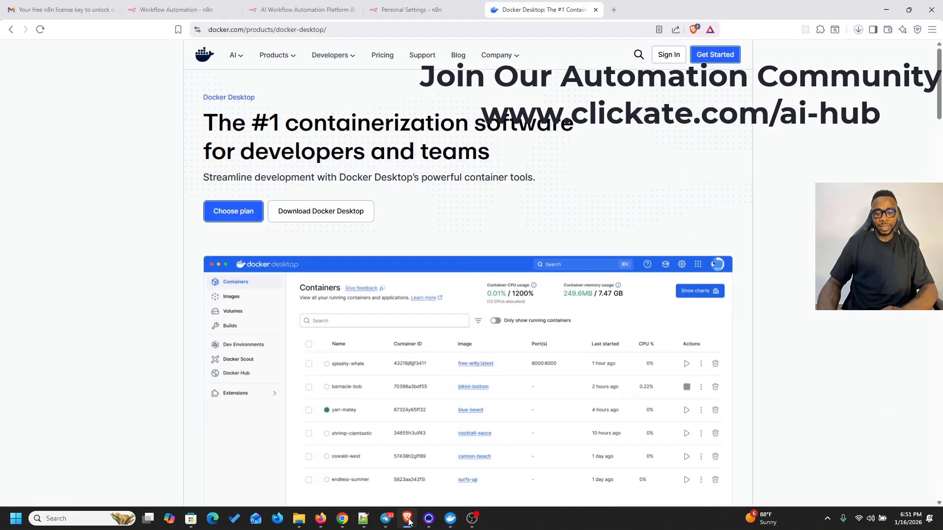
left_click(614, 10)
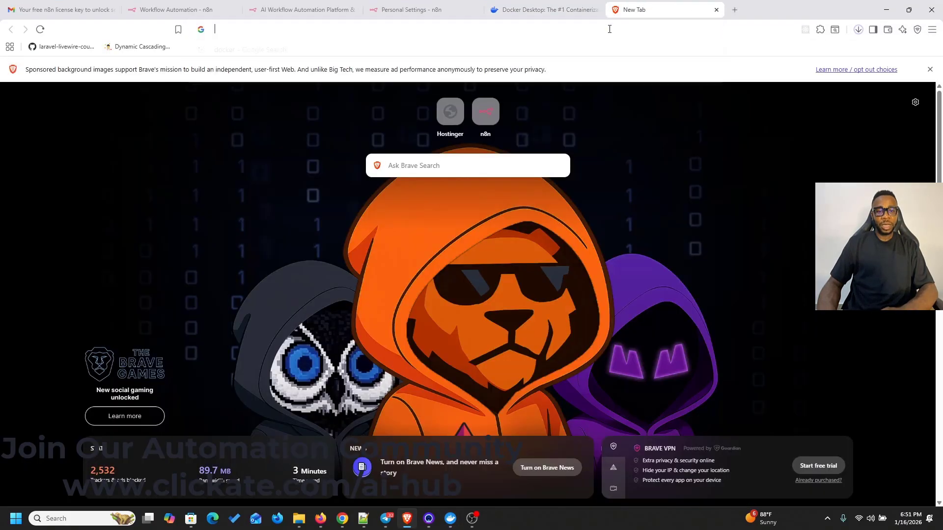
left_click(609, 29)
type("loca")
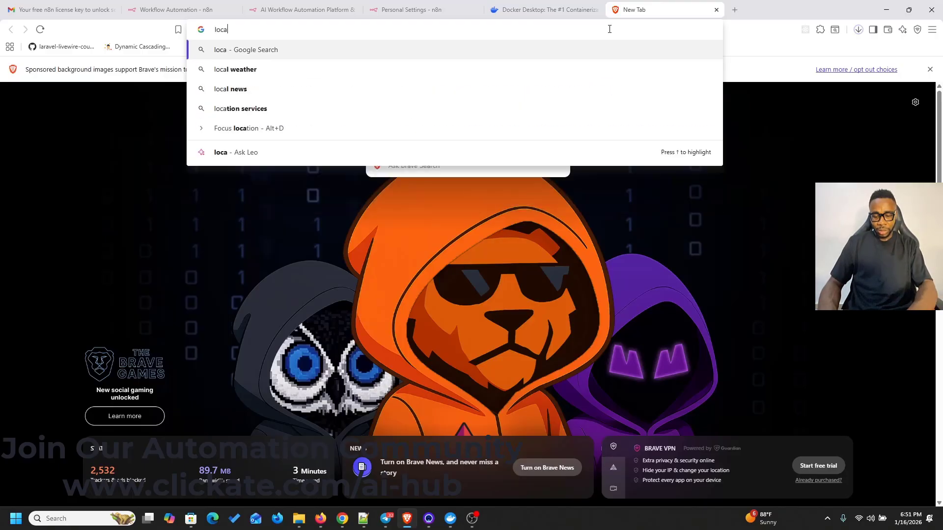
type("lhost")
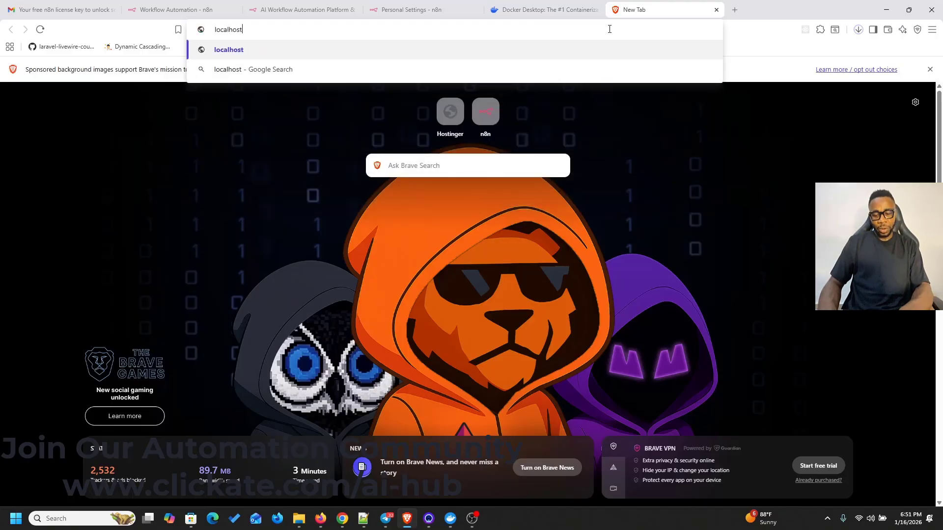
type(":")
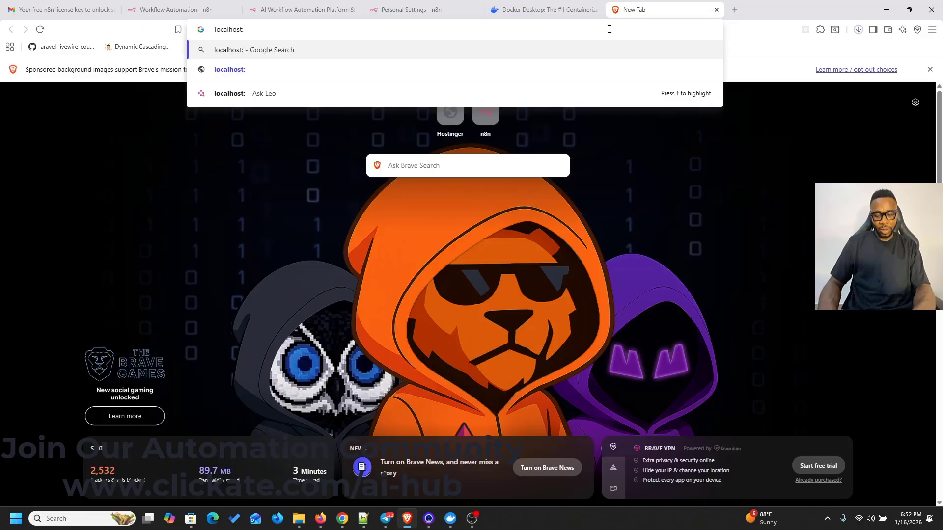
type("5678")
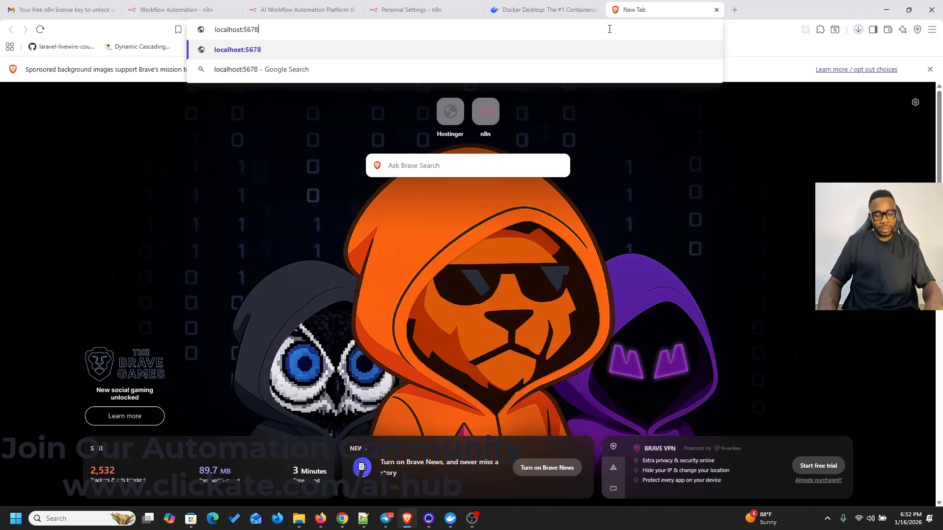
key("Return")
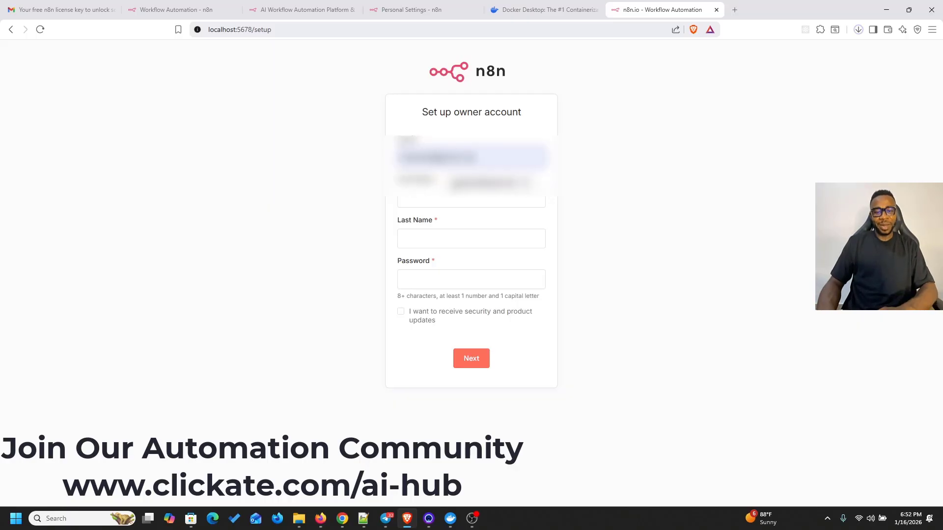
Fill in the n8n owner account's first name, last name and password.
left_click(472, 183)
left_click(452, 200)
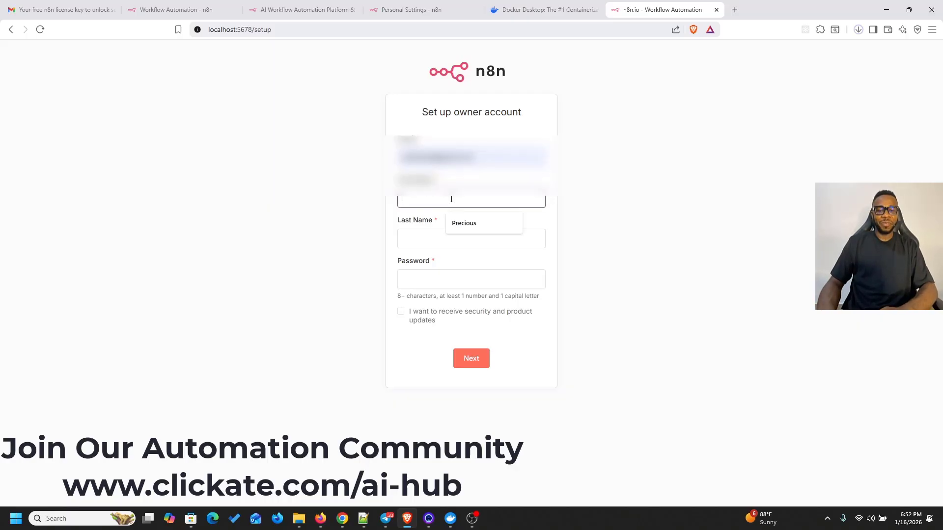
left_click(464, 223)
left_click(455, 240)
left_click(466, 265)
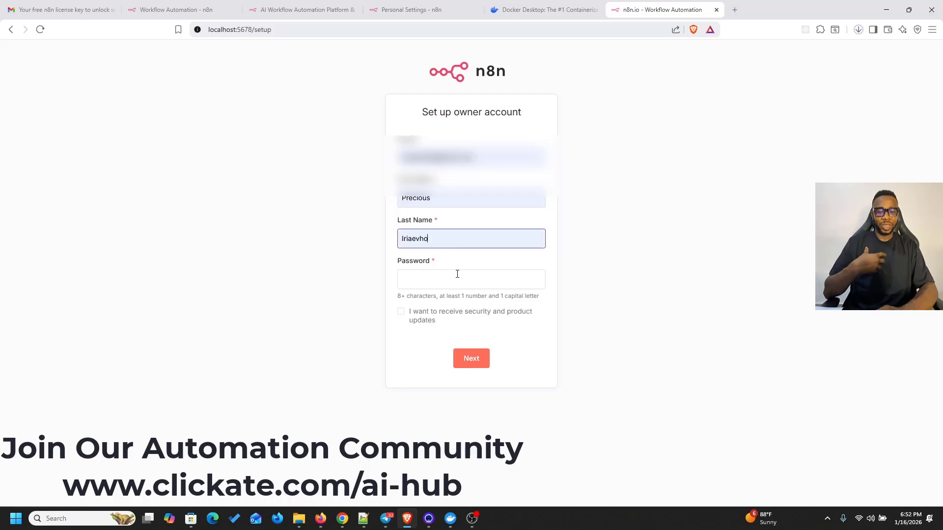
left_click(453, 279)
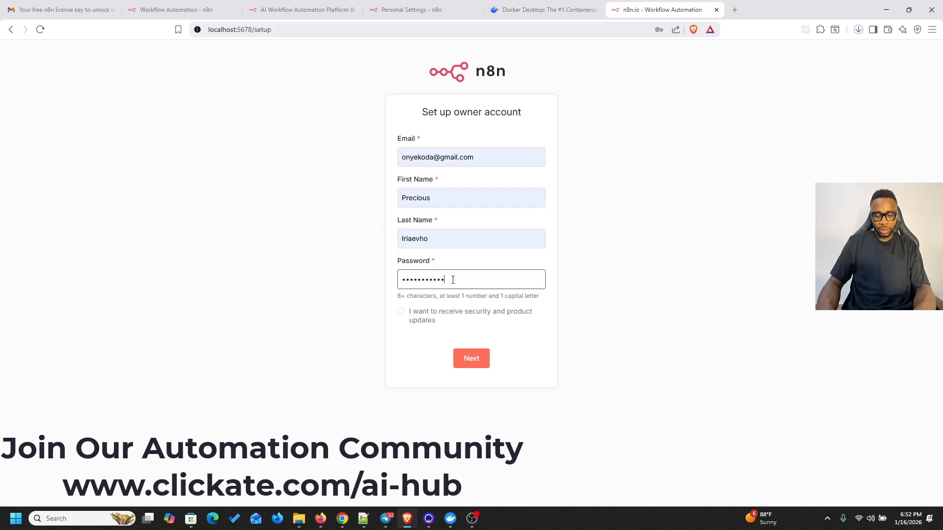
Opt in to security and product updates, submit the owner account, and dismiss the browser's offer to save the password.
left_click(401, 311)
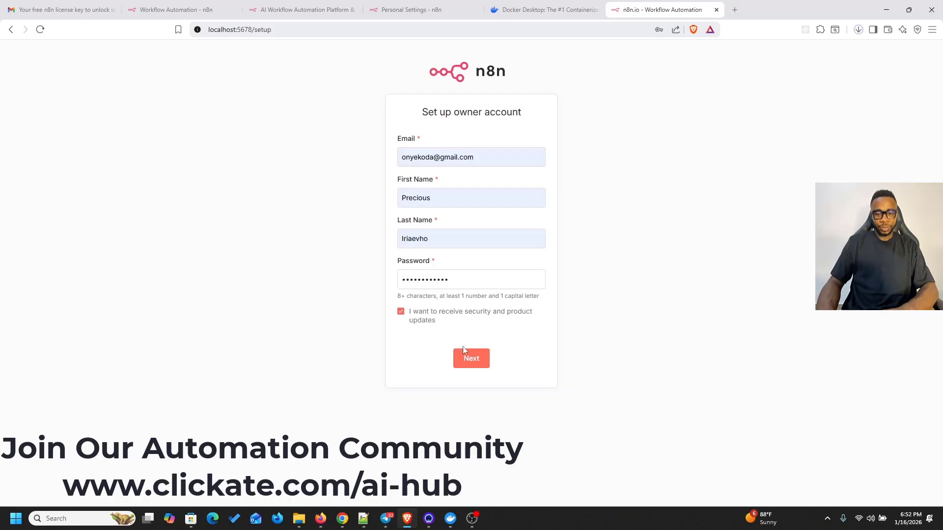
left_click(472, 359)
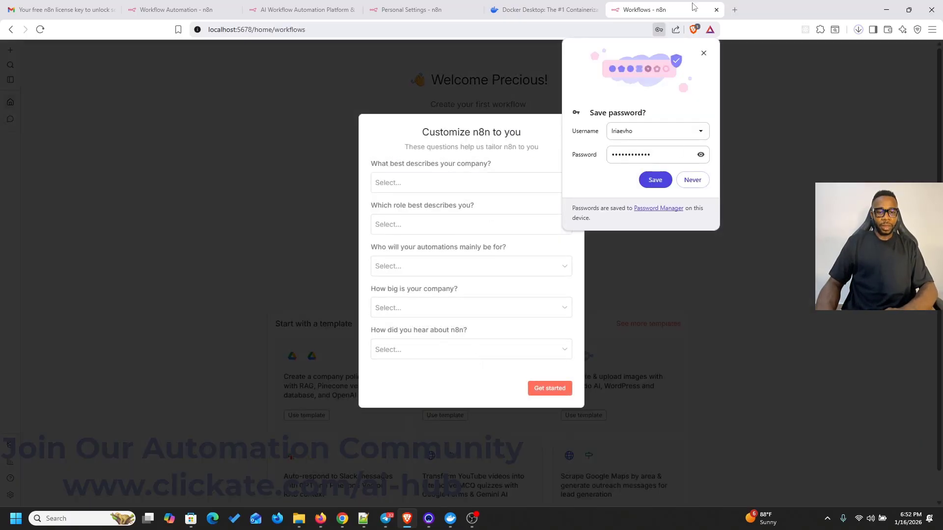
left_click(704, 53)
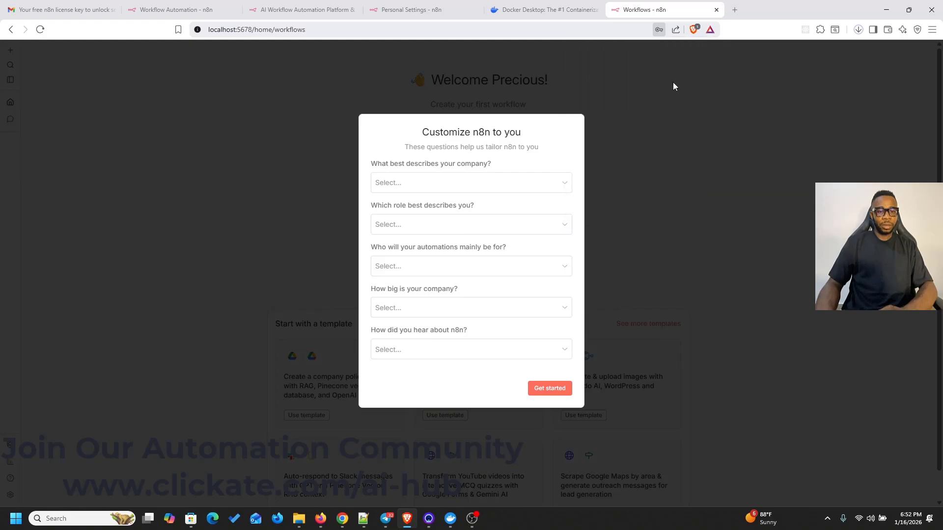
Answer the customization questions with Marketing agency / consultancy as company, Business Owner as role, and My team as the automations' audience.
left_click(427, 187)
left_click(410, 243)
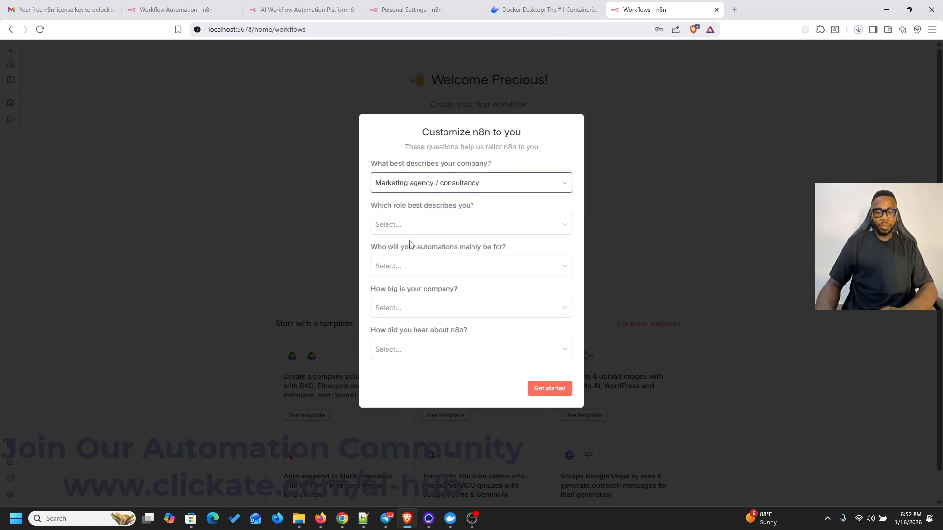
left_click(400, 224)
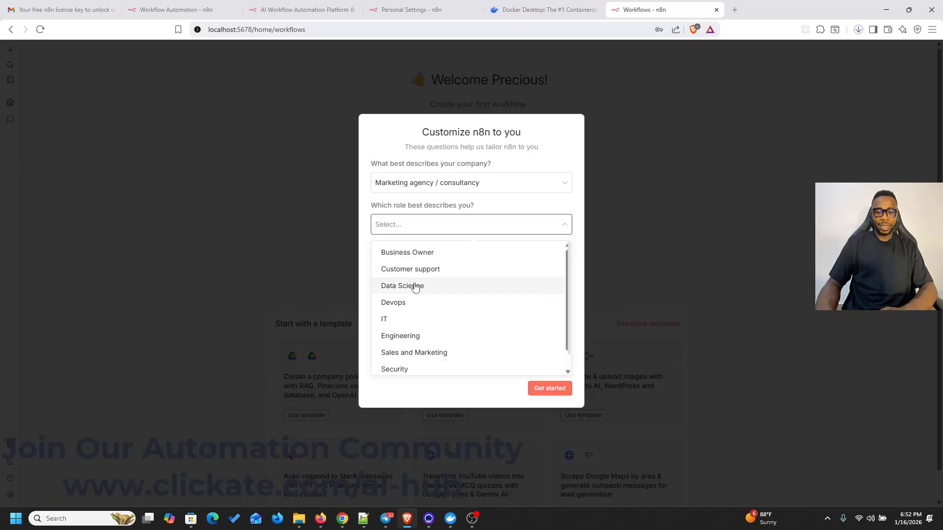
left_click(421, 253)
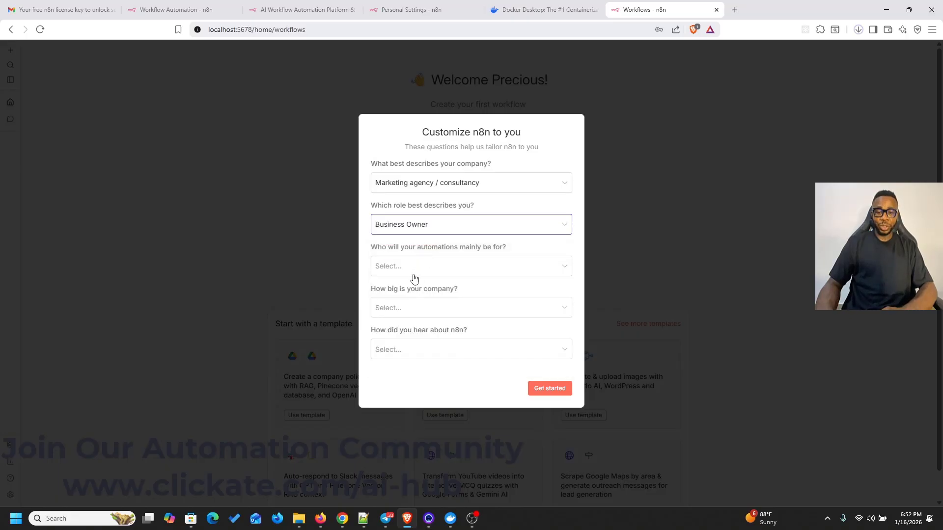
left_click(414, 274)
left_click(410, 310)
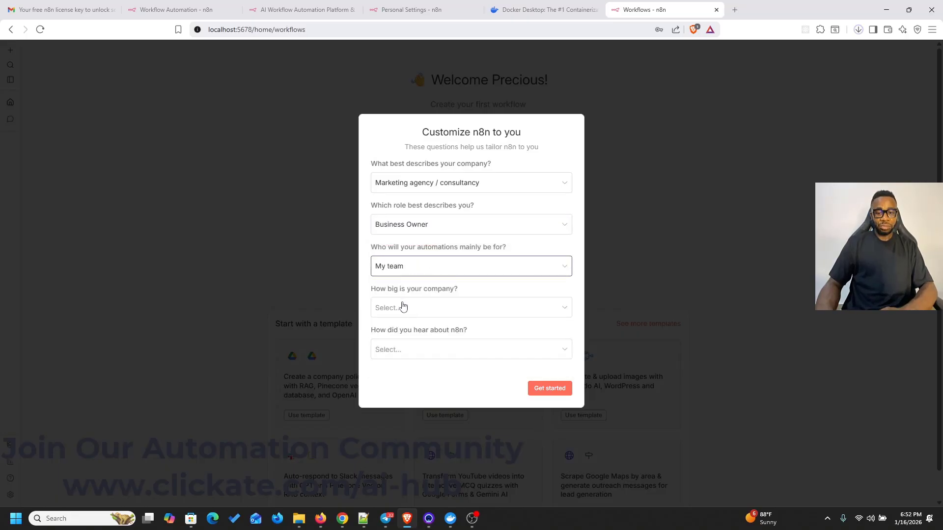
Complete and submit the questionnaire with company size 100-499 people and YouTube as referral source, and request the free license key.
left_click(400, 308)
left_click(394, 368)
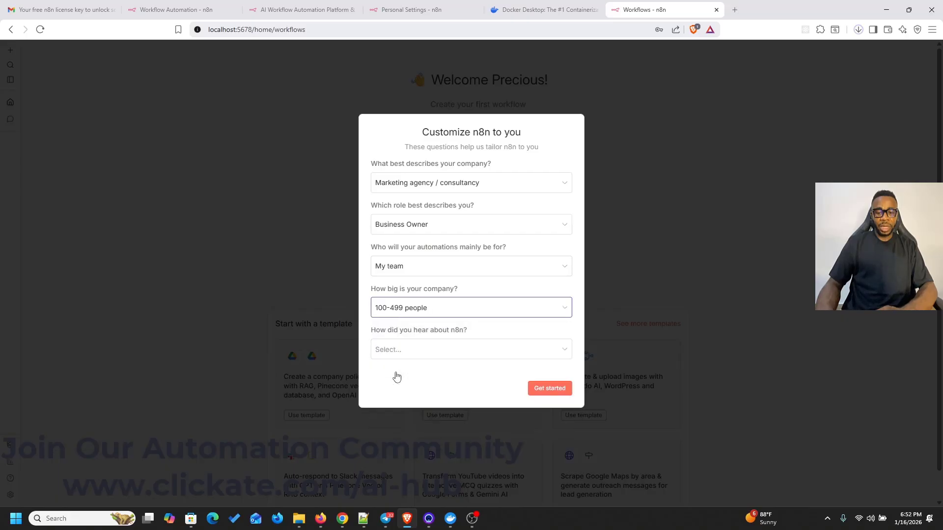
left_click(413, 352)
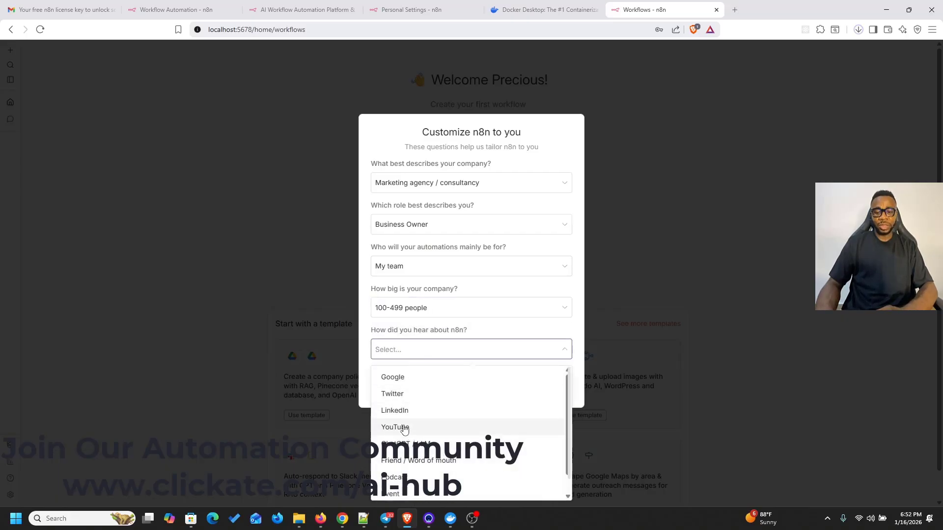
left_click(405, 427)
left_click(544, 390)
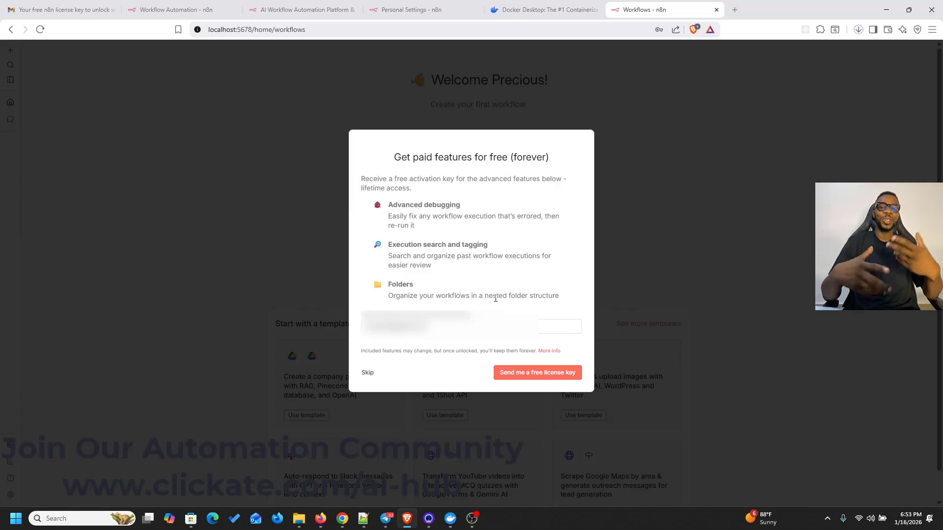
left_click(530, 373)
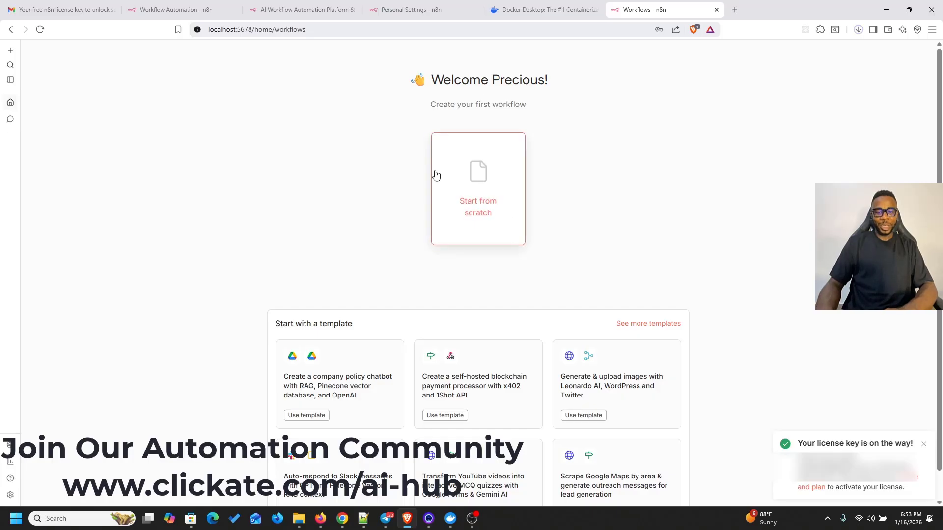
Check the Usage and plan settings for the current edition and activation key option, and return to the workflows home page.
left_click(12, 497)
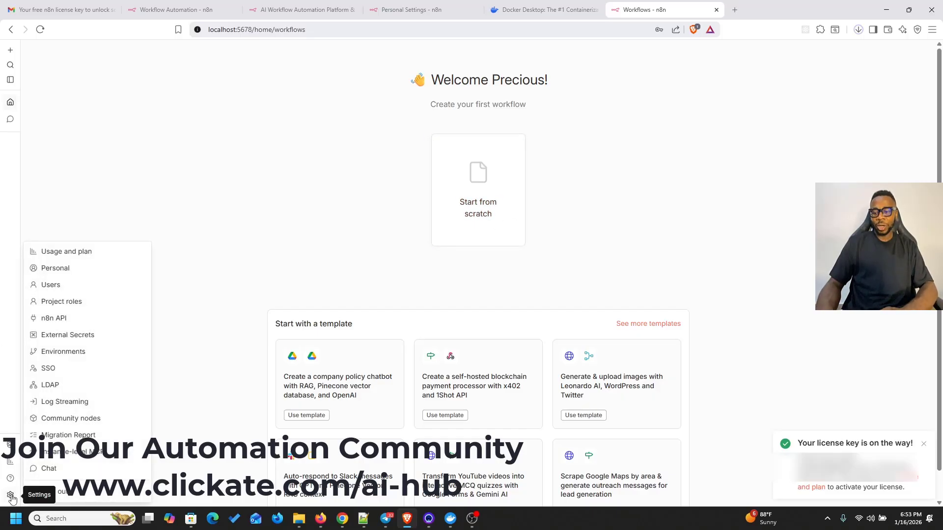
left_click(62, 254)
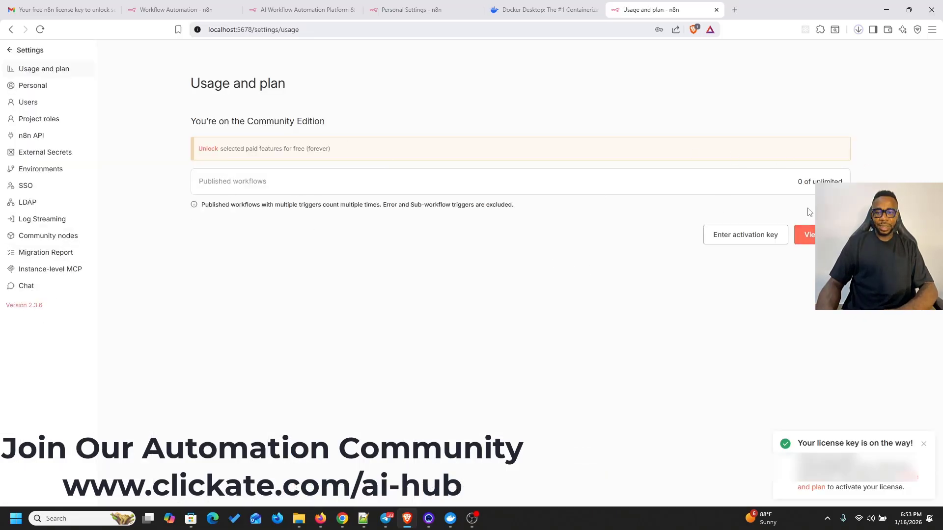
left_click_drag(798, 182, 808, 182)
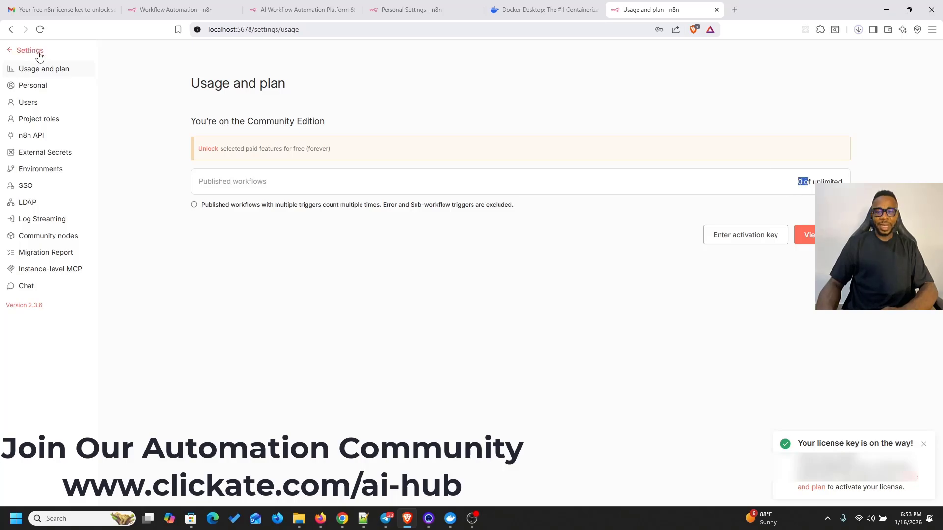
left_click(27, 50)
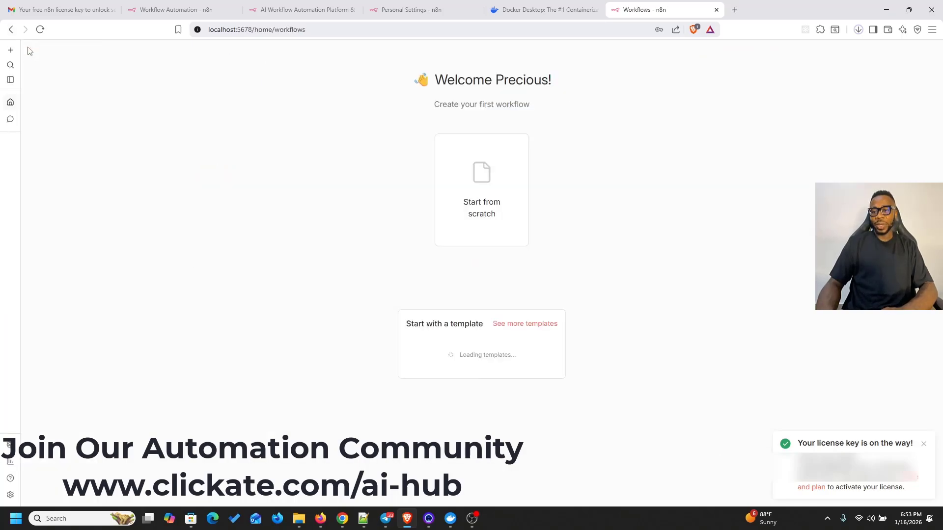